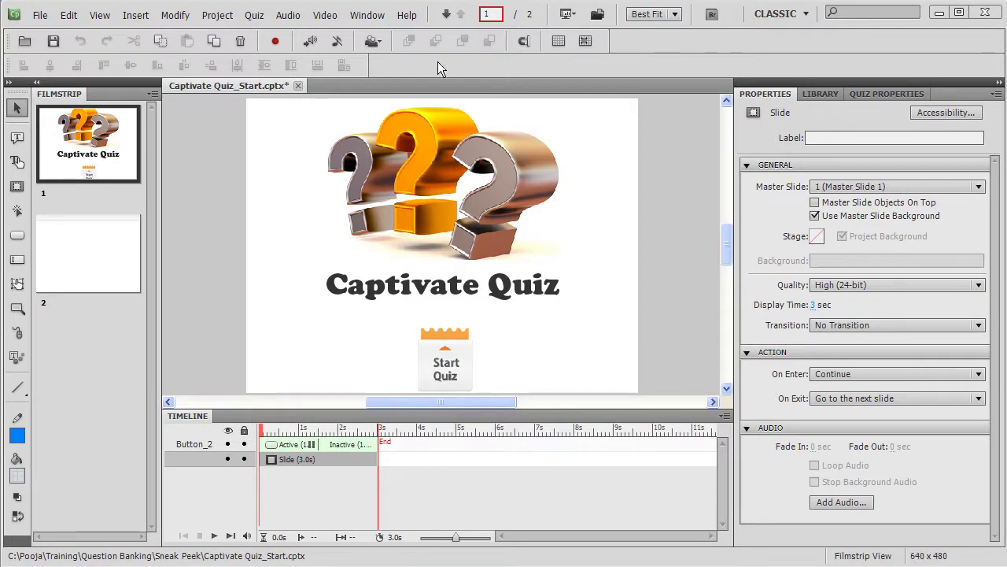
Step: Open the Quiz menu to reach the Question Pool Manager
click(254, 16)
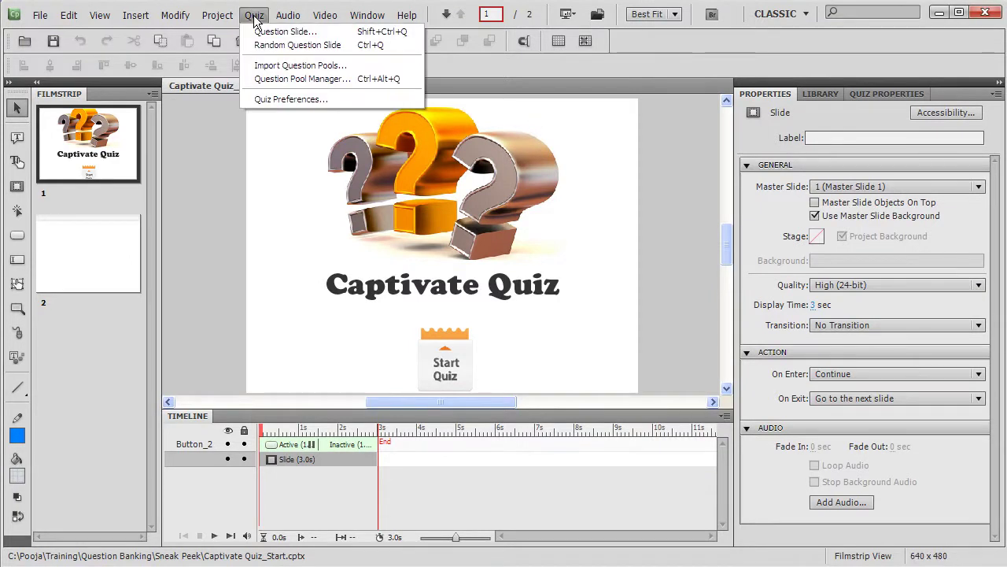
Step: Create a new question pool named Captivate_Quiz beside Pool1 and select it
click(268, 79)
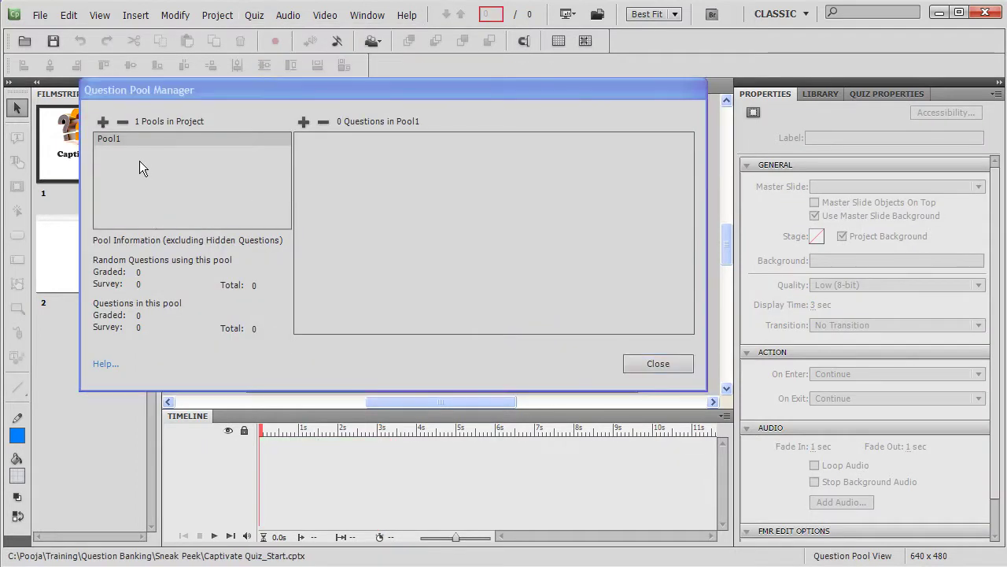
click(102, 122)
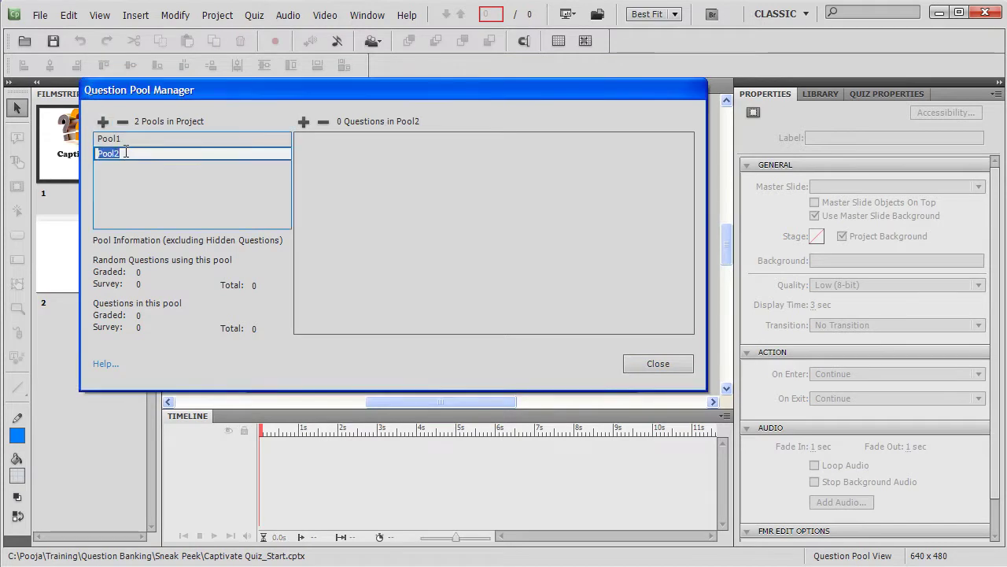
text(Captivate_Quiz)
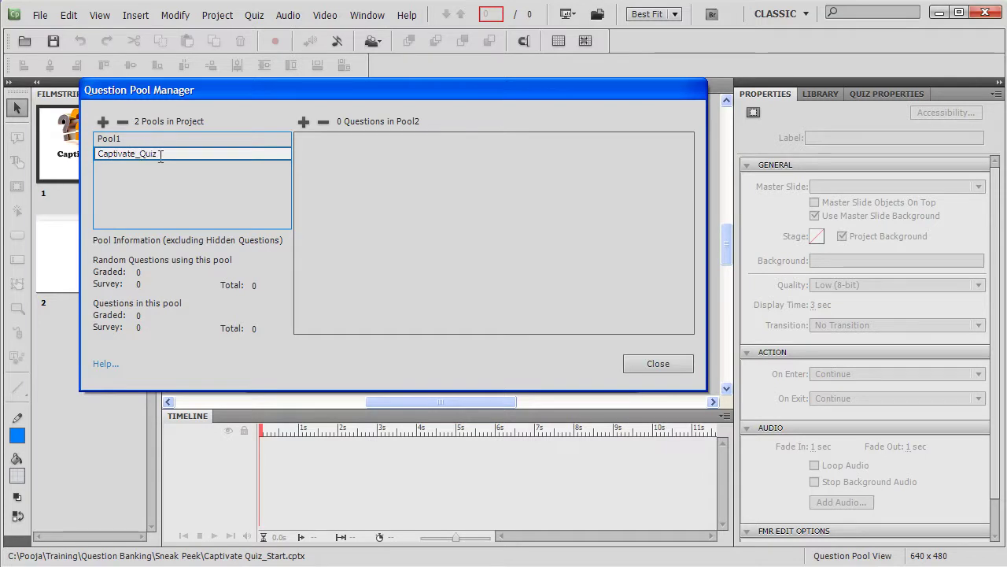
key(Return)
key(ctrl+c)
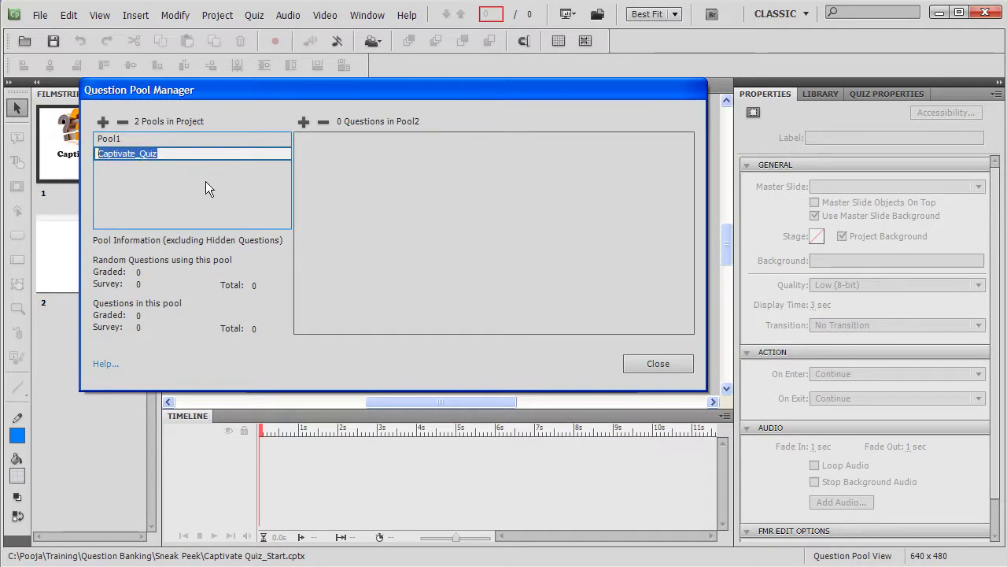
click(129, 173)
click(132, 156)
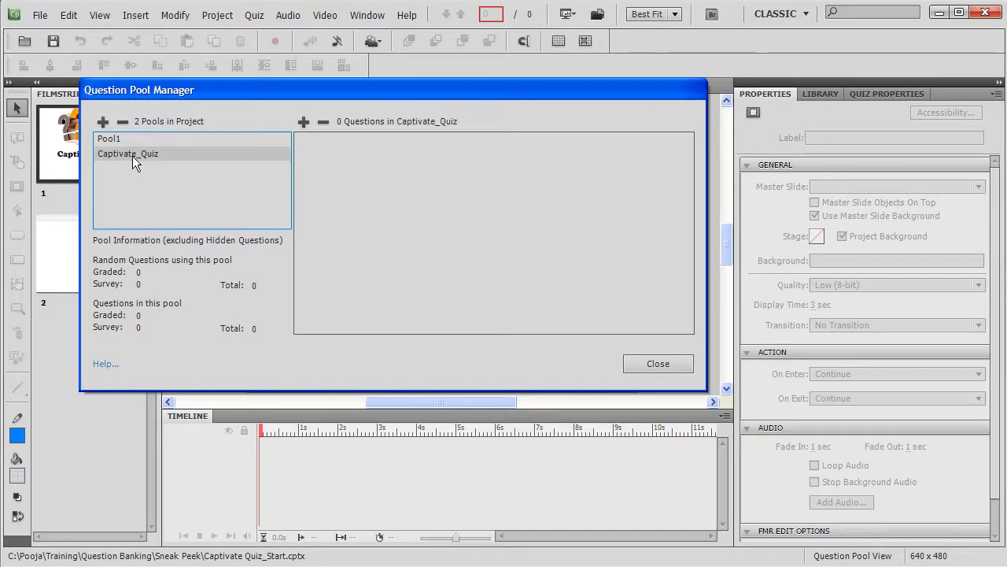
Step: Add 5 Multiple Choice and 5 True/False questions to the Captivate_Quiz pool
click(303, 122)
click(304, 106)
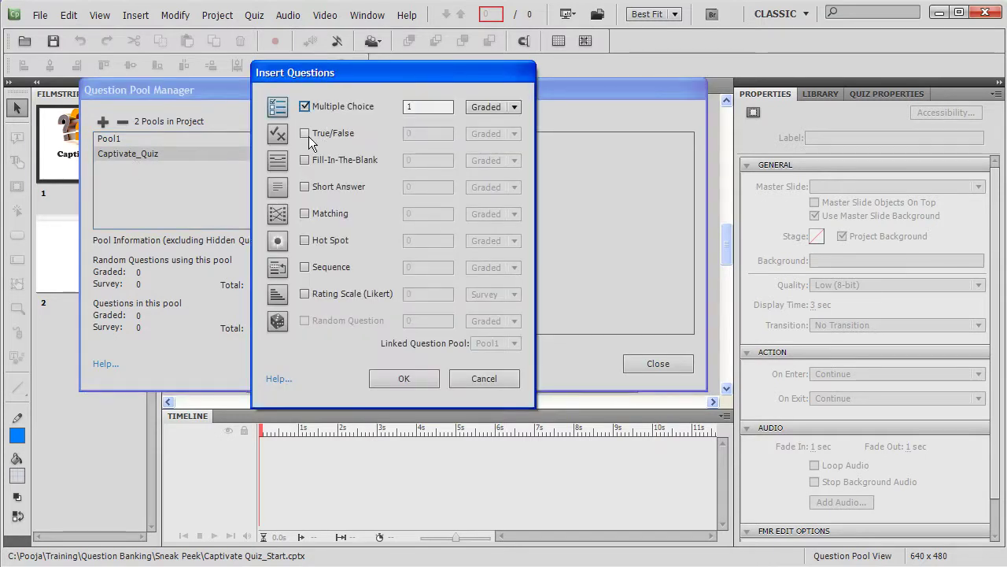
click(303, 133)
drag(436, 107, 363, 106)
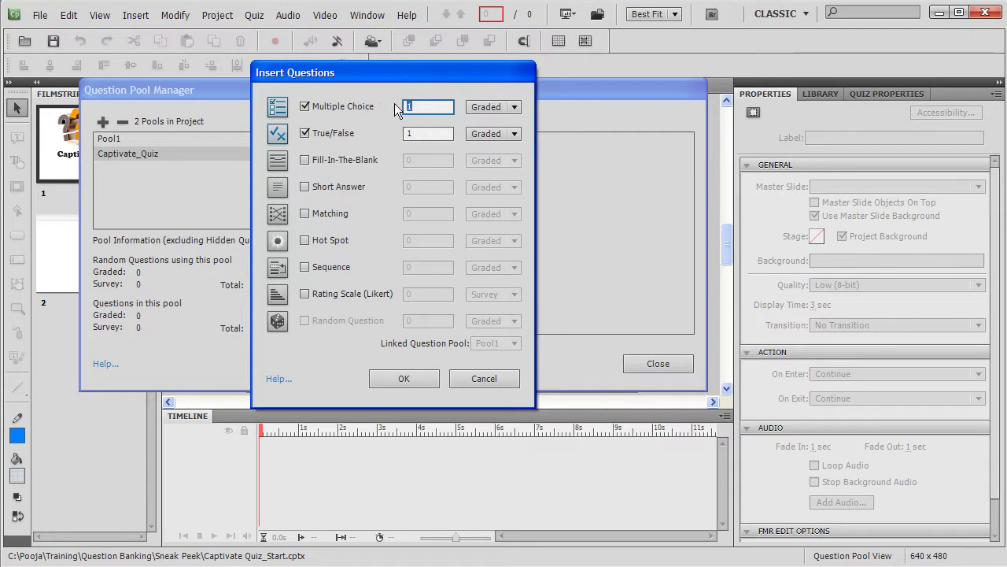
text(5)
key(Tab)
text(5)
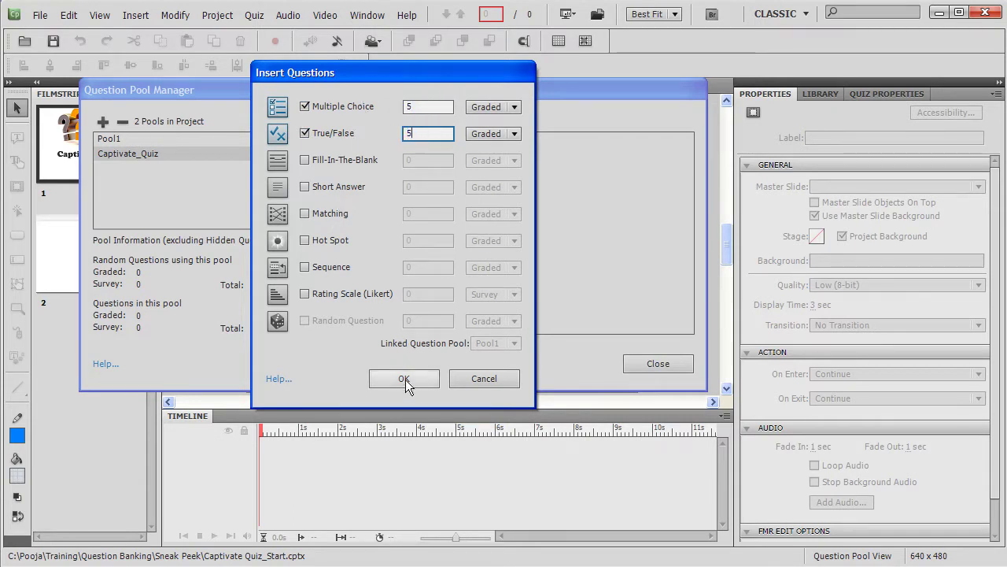
click(406, 379)
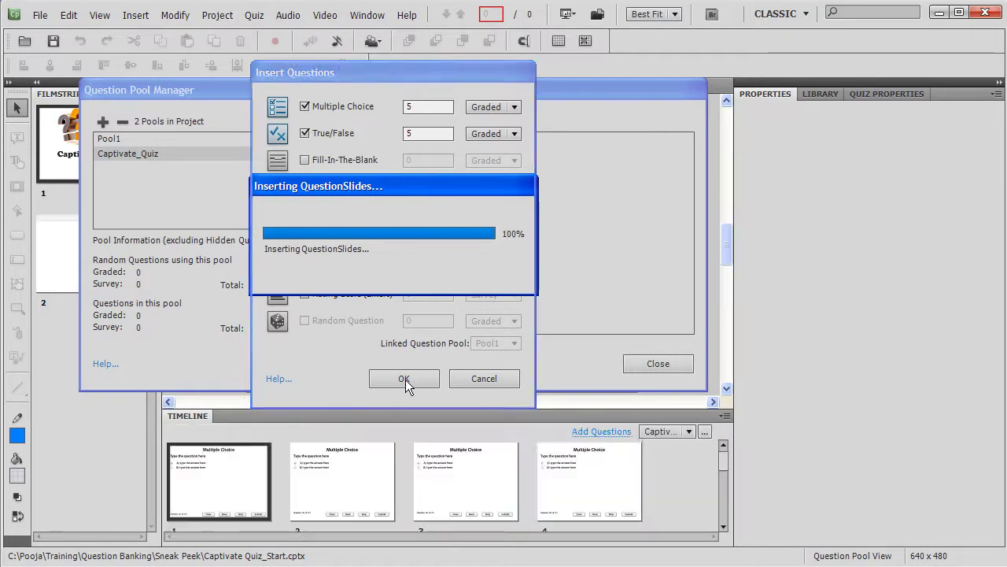
Step: Close the Question Pool Manager, then enlarge the Question Pool panel and shrink it back partway
click(658, 363)
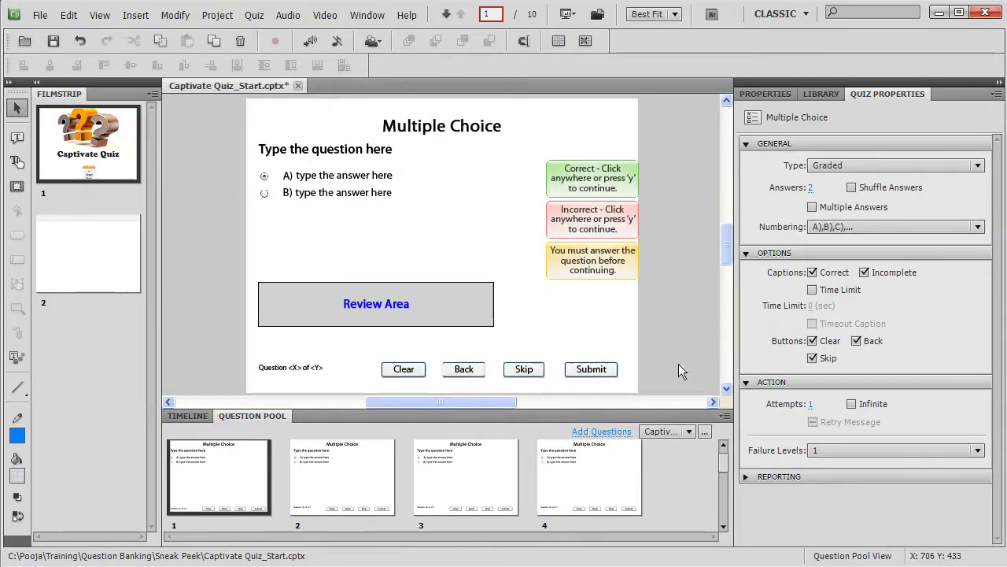
drag(528, 409, 536, 205)
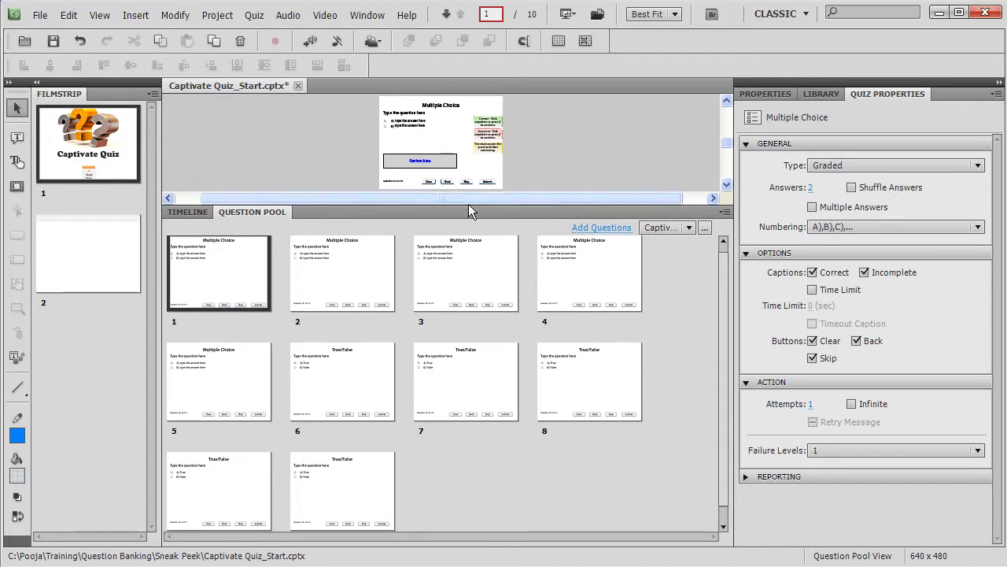
drag(468, 203, 468, 327)
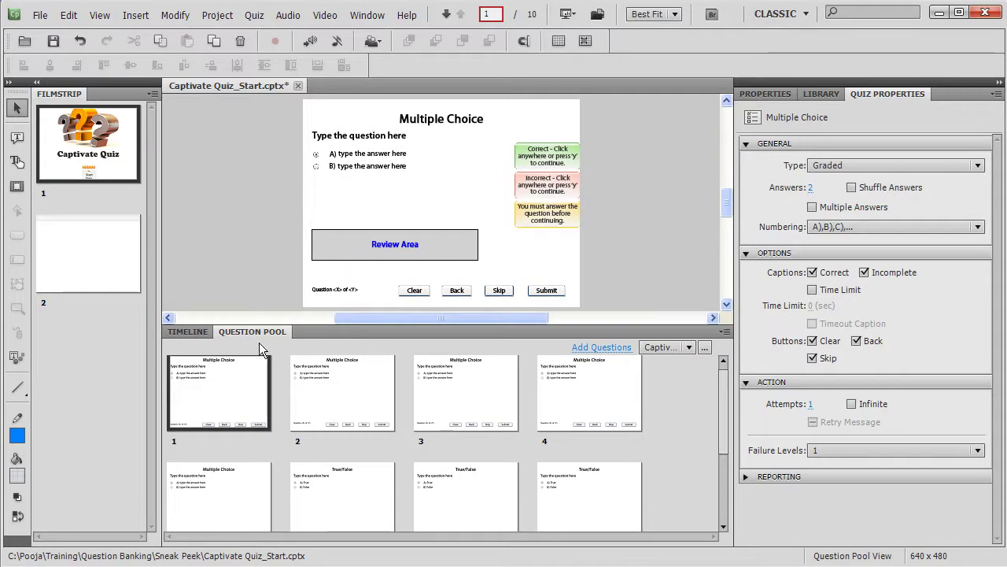
Step: Relabel the first two multiple-choice questions as Captivate_Quiz_Q1 and Captivate_Quiz_Q2
click(399, 135)
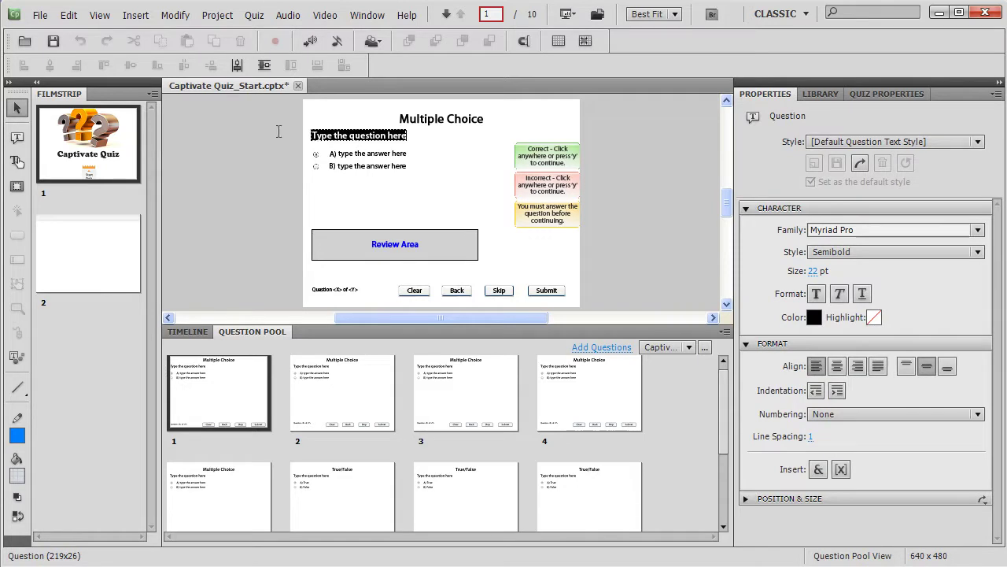
double_click(399, 135)
key(ctrl+v)
text(_Q1)
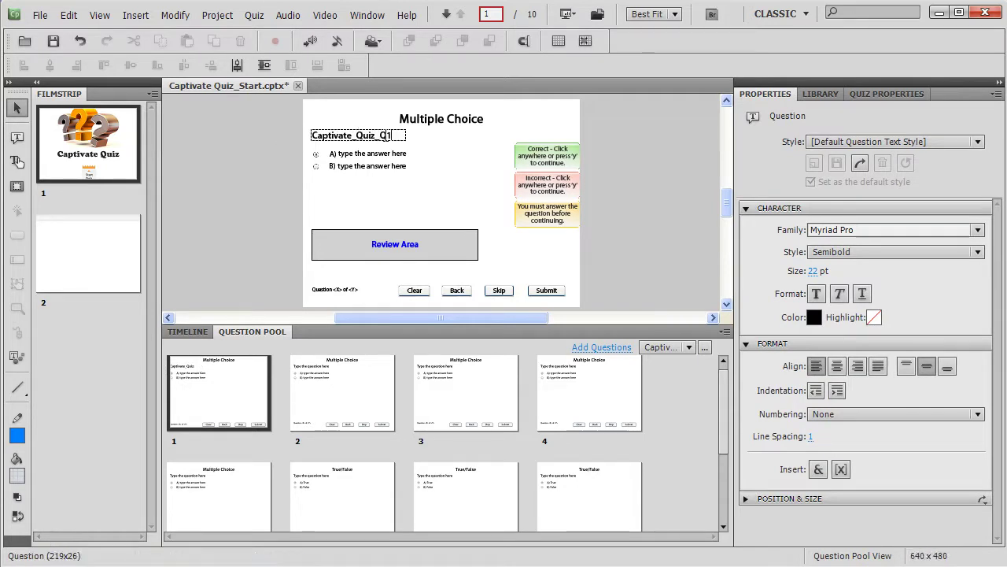
key(ctrl+a)
key(ctrl+c)
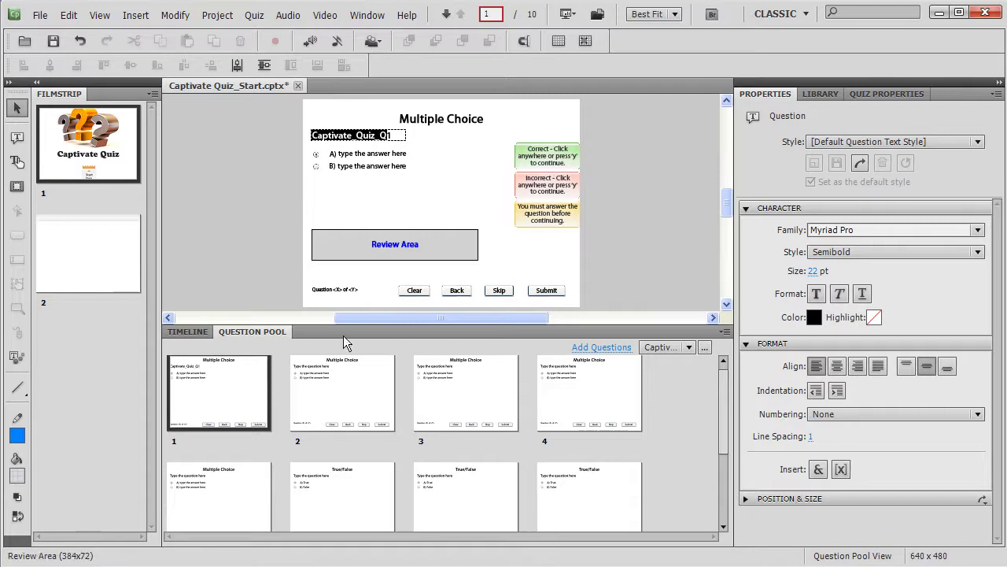
click(366, 417)
click(386, 136)
double_click(386, 136)
double_click(385, 135)
key(ctrl+a)
key(ctrl+v)
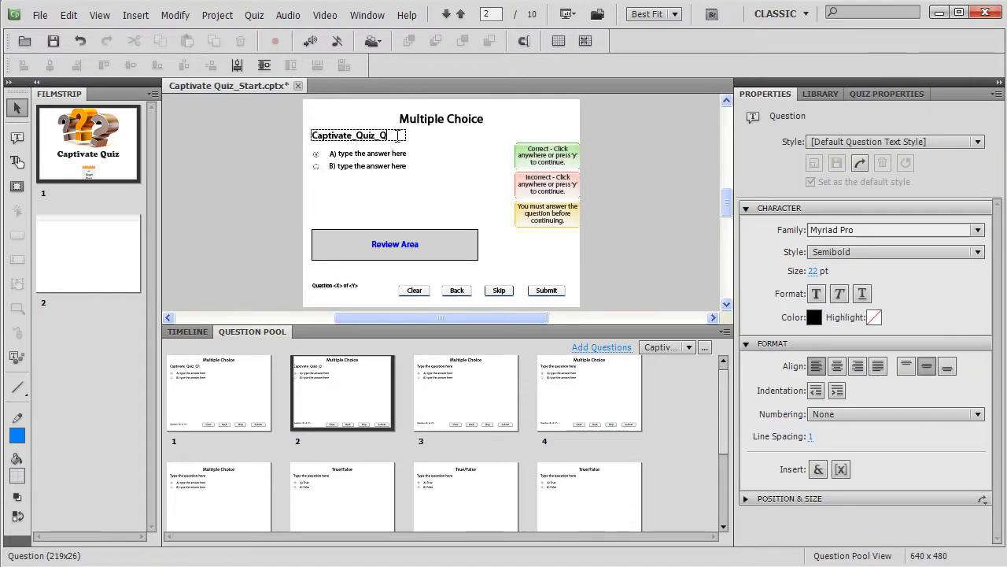
Step: Relabel multiple-choice questions 3, 4 and 5 with the Captivate_Quiz_Q prefix and their numbers
click(462, 378)
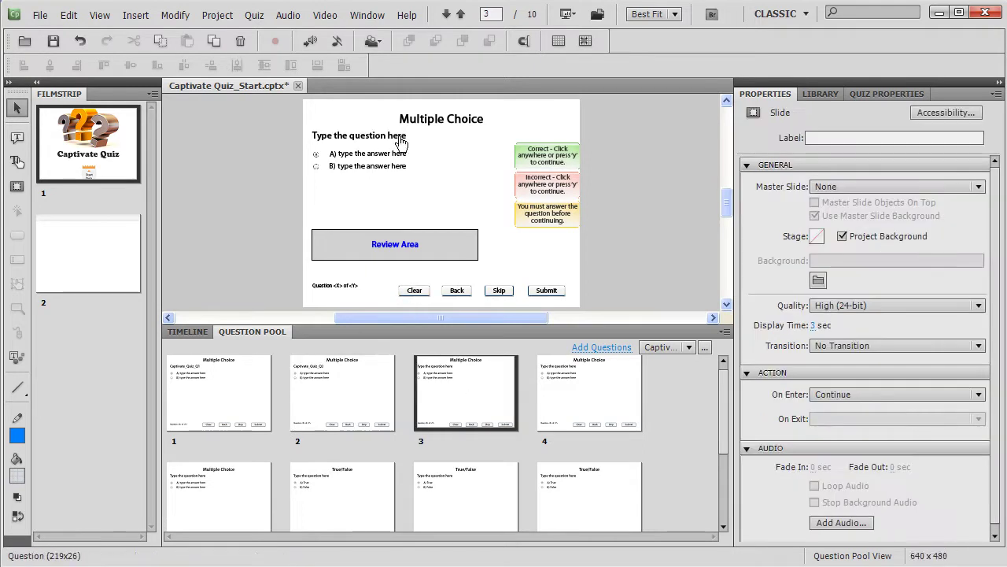
double_click(401, 138)
key(ctrl+a)
text(Captivate_Quiz_Q)
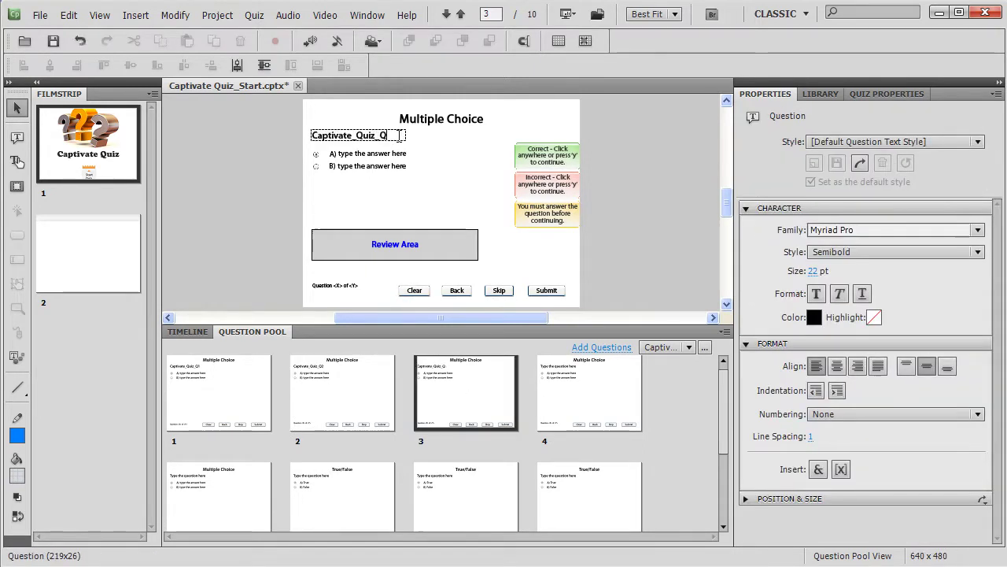
text(3)
click(562, 371)
double_click(391, 138)
key(ctrl+a)
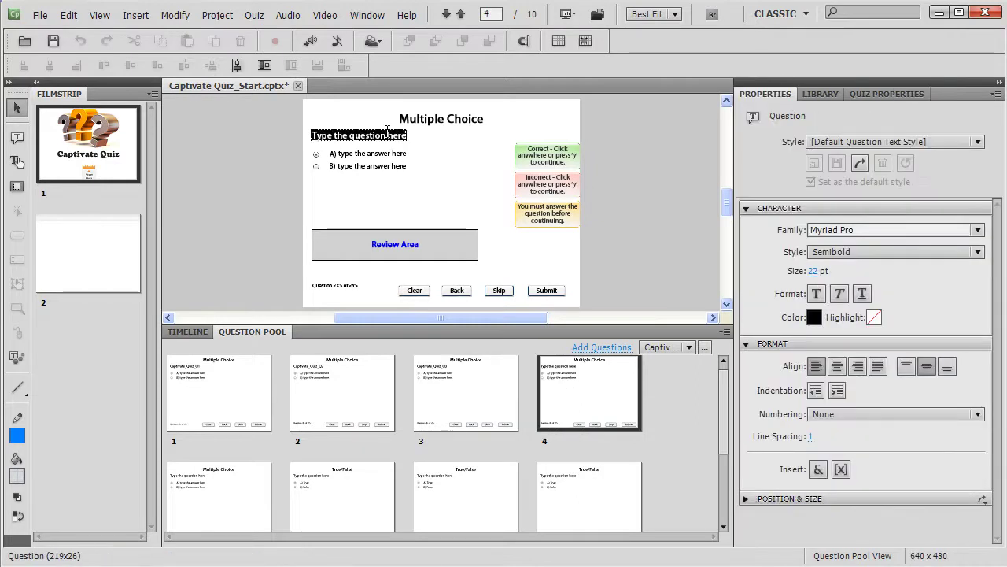
text(Captivate_Quiz_Q)
text(4)
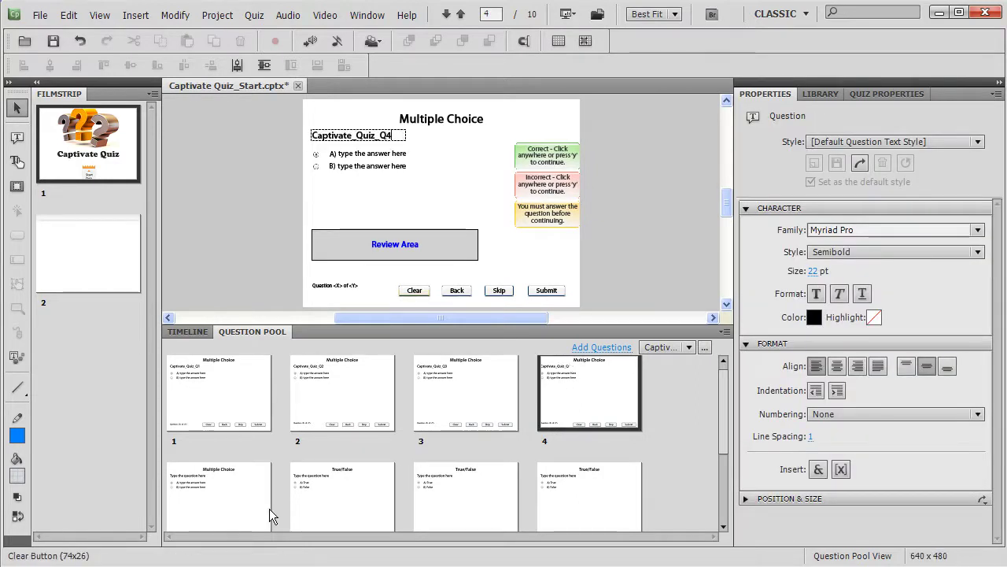
click(240, 521)
double_click(370, 135)
key(ctrl+a)
text(Captivate_Quiz_Q)
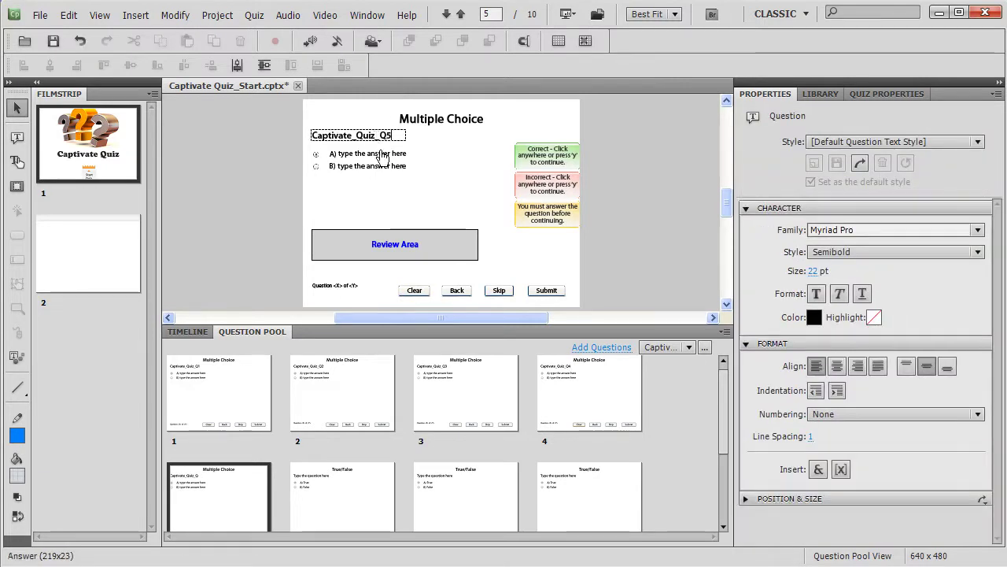
Step: Finish Captivate_Quiz_Q5 and label pool questions 6 and 7 as Captivate_Quiz_Q6 and Captivate_Quiz_Q7
text(5)
click(360, 491)
double_click(369, 135)
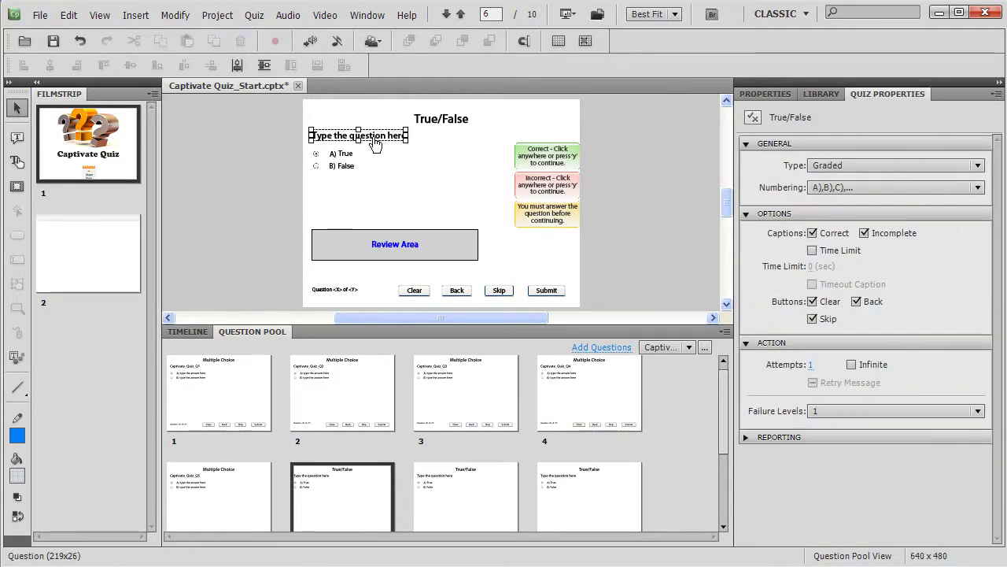
double_click(369, 135)
key(ctrl+a)
text(Captivate_Quiz_Q)
text(6)
click(475, 512)
double_click(403, 136)
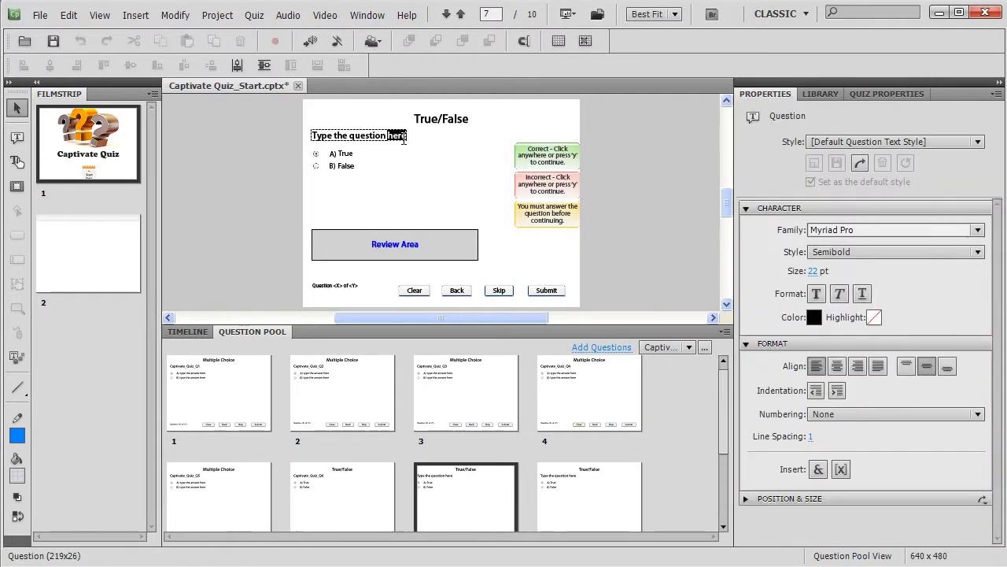
key(ctrl+a)
text(Captivate_Quiz_Q)
text(7)
Step: Label pool questions 8 and 9 as Captivate_Quiz_Q8 and Captivate_Quiz_Q9
click(587, 520)
click(392, 137)
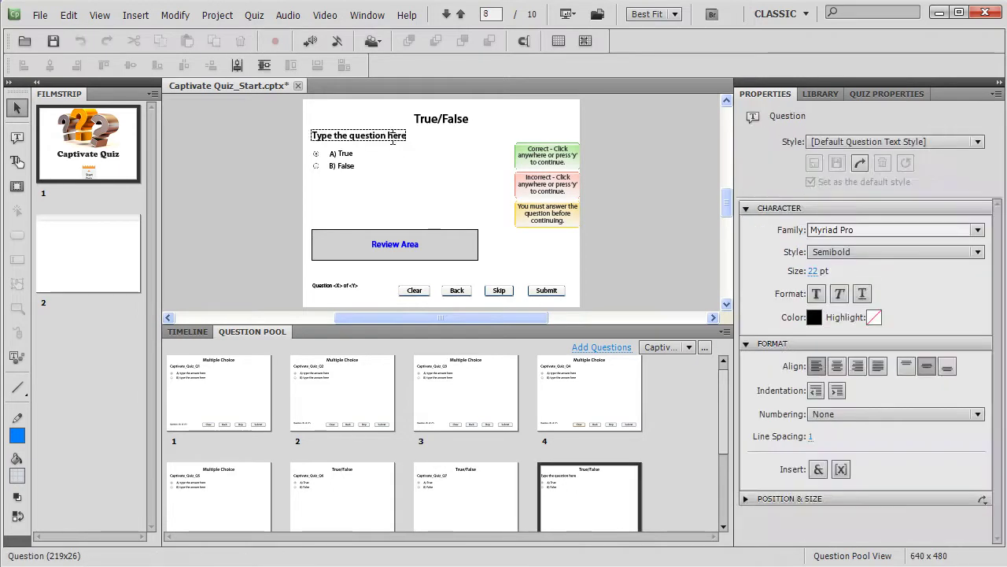
double_click(392, 137)
key(ctrl+a)
text(Captivate_Quiz_Q)
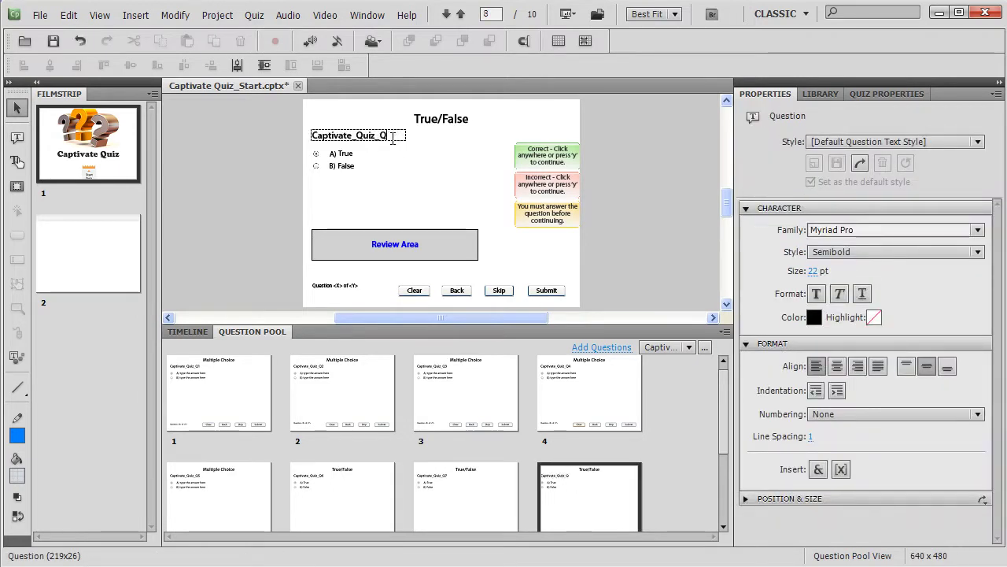
text(8)
scroll(441, 441, down, 3)
click(222, 504)
click(385, 137)
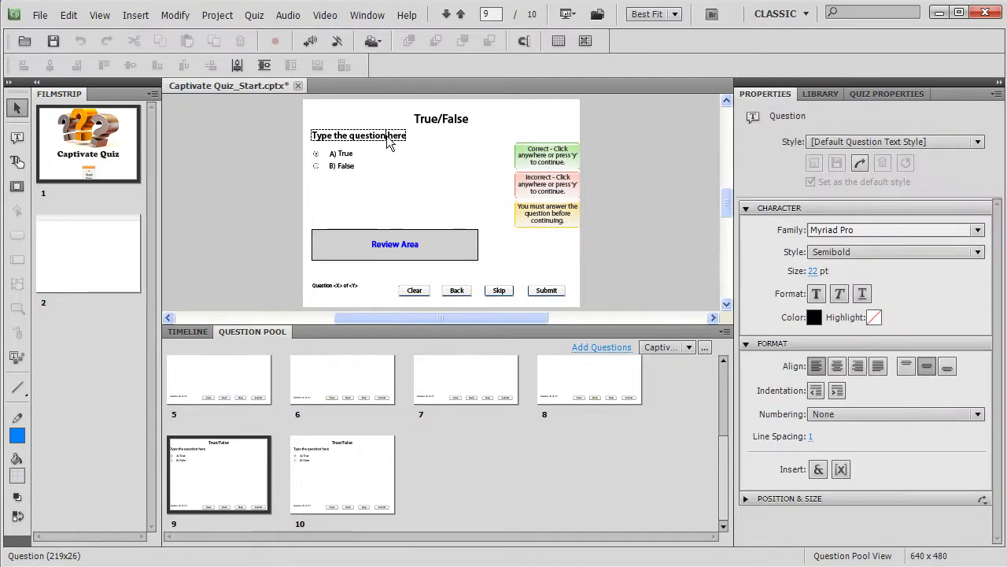
double_click(384, 136)
key(ctrl+a)
text(Captivate_Quiz_Q)
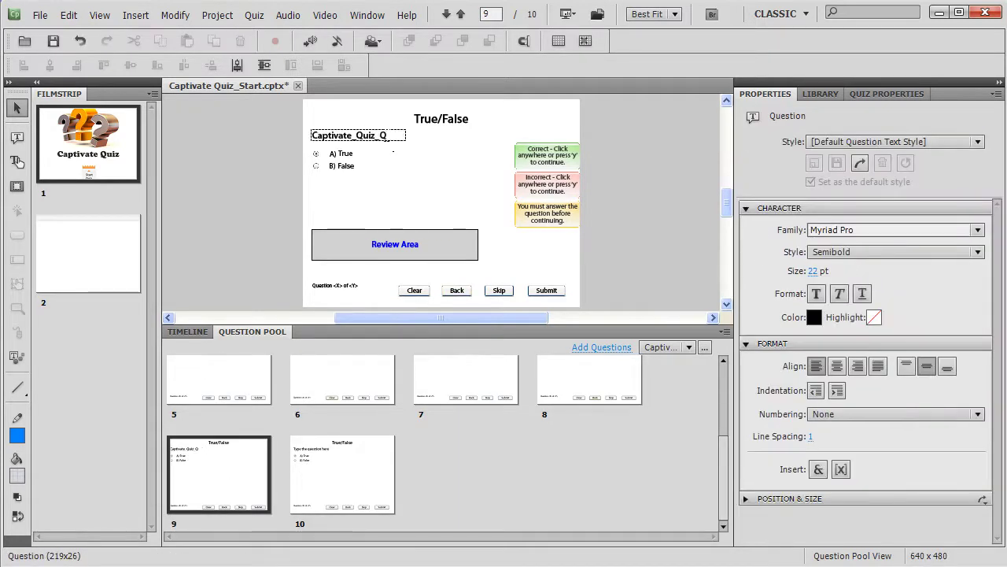
text(9)
Step: Label pool question 10 as Captivate_Quiz_Q10 and shrink the pool panel to enlarge the slide
click(353, 440)
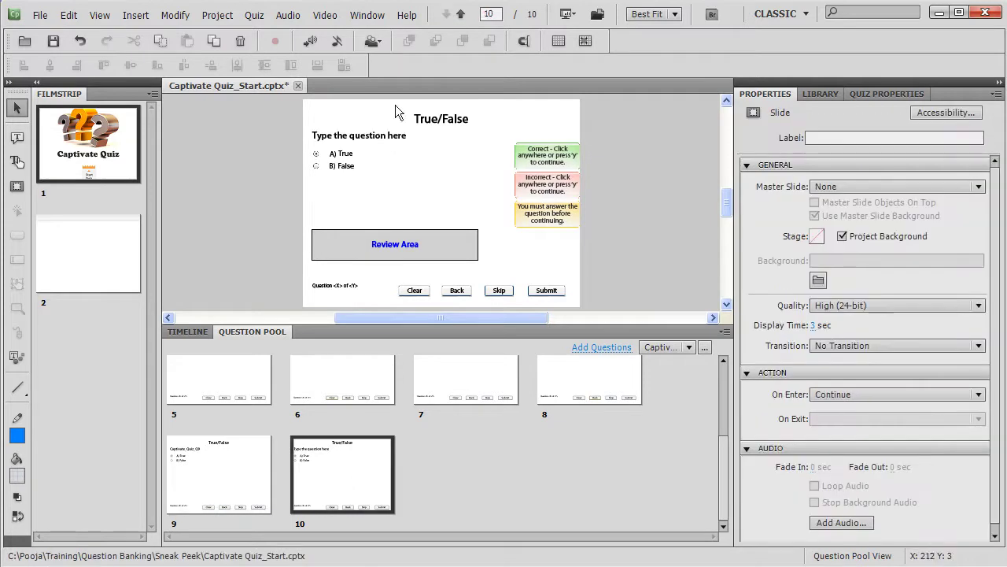
click(390, 136)
double_click(390, 135)
key(ctrl+a)
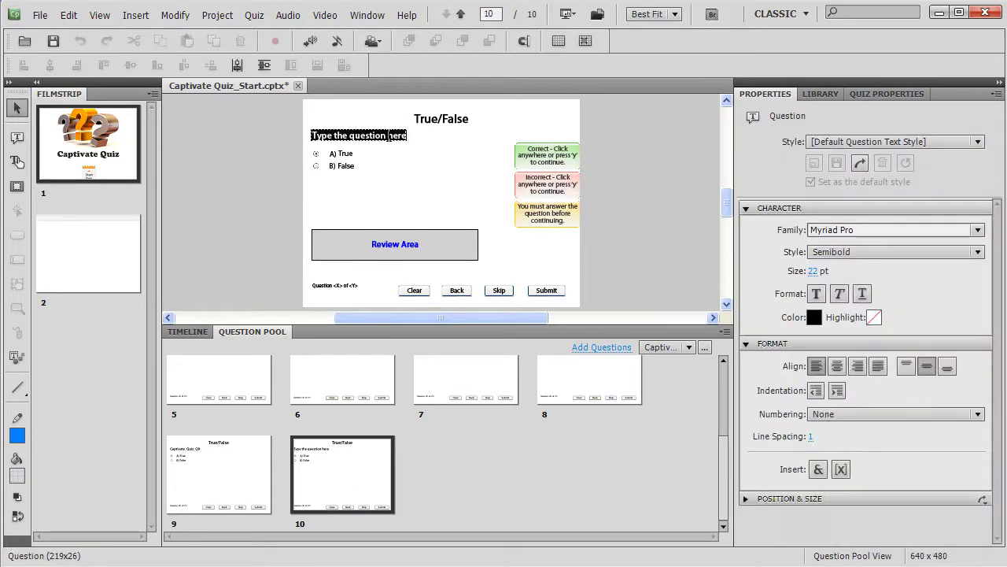
text(Captivate_Quiz_Q)
text(10)
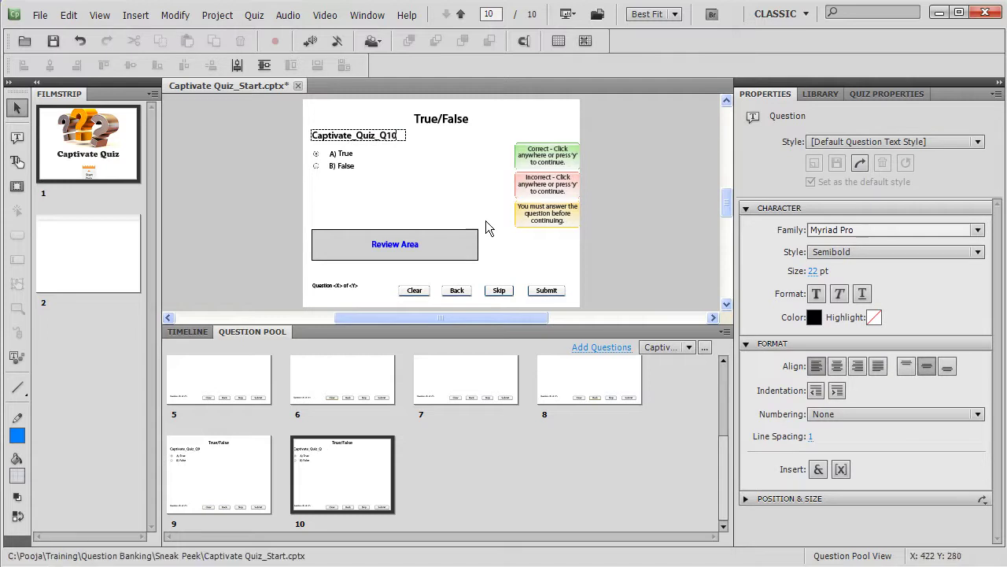
click(465, 215)
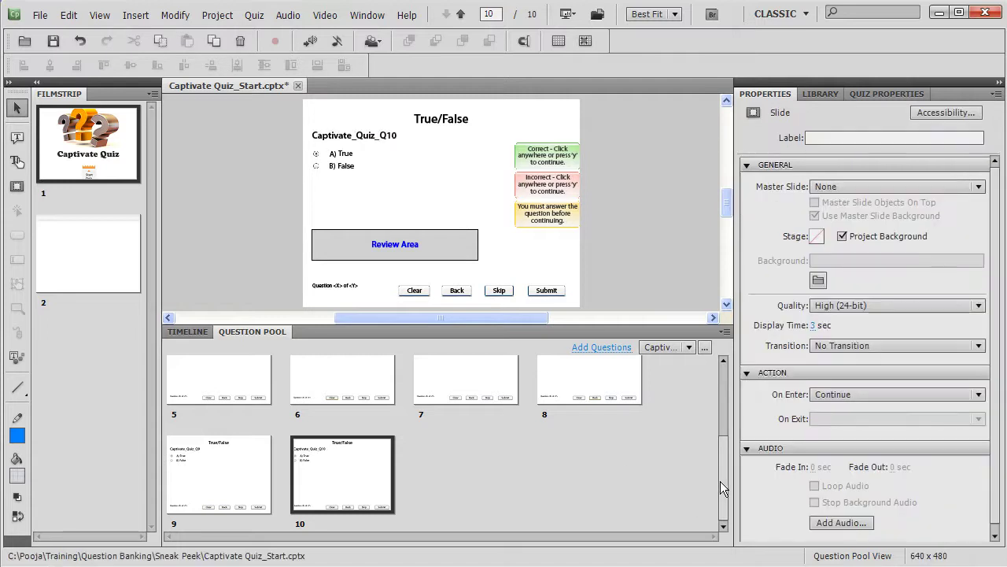
scroll(721, 477, up, 3)
drag(533, 325, 532, 415)
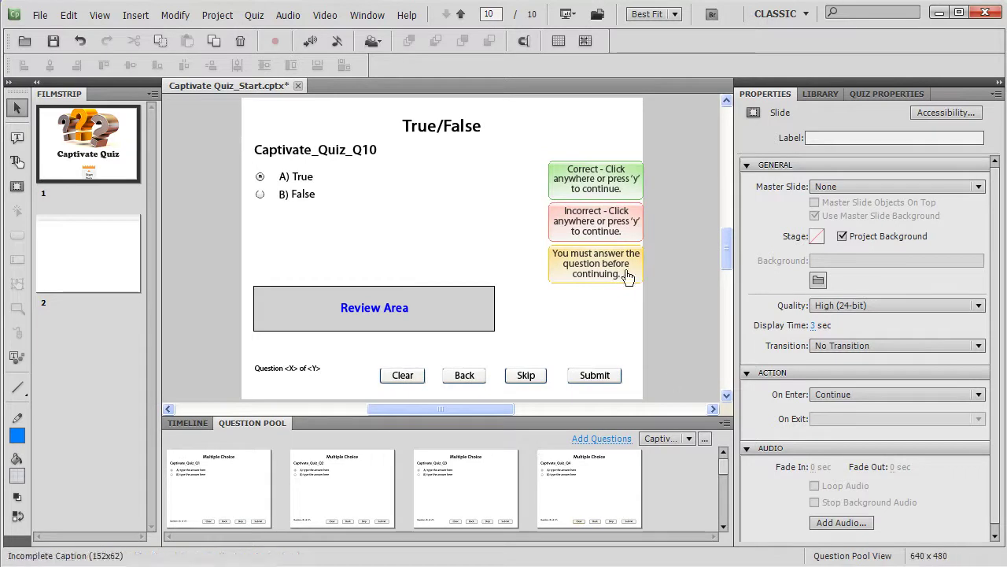
Step: Insert two Random Question slides after slide 1, setting the question pool to Captivate_Quiz(10)
click(96, 158)
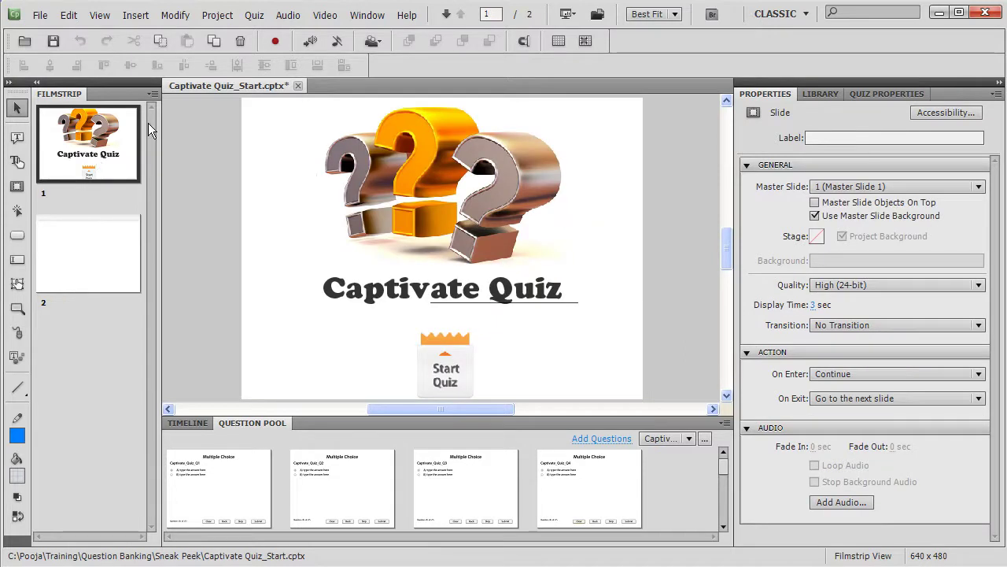
click(254, 16)
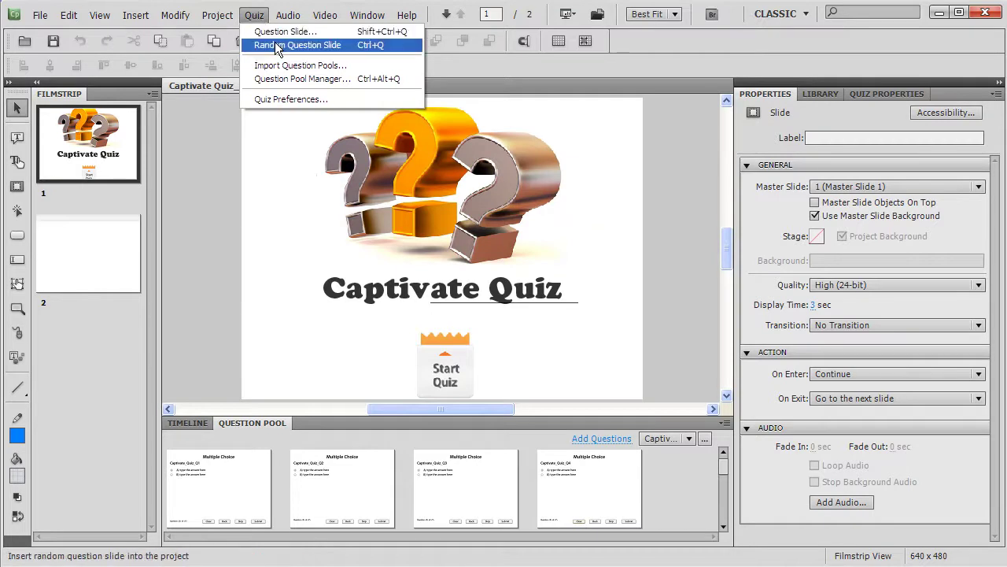
click(276, 44)
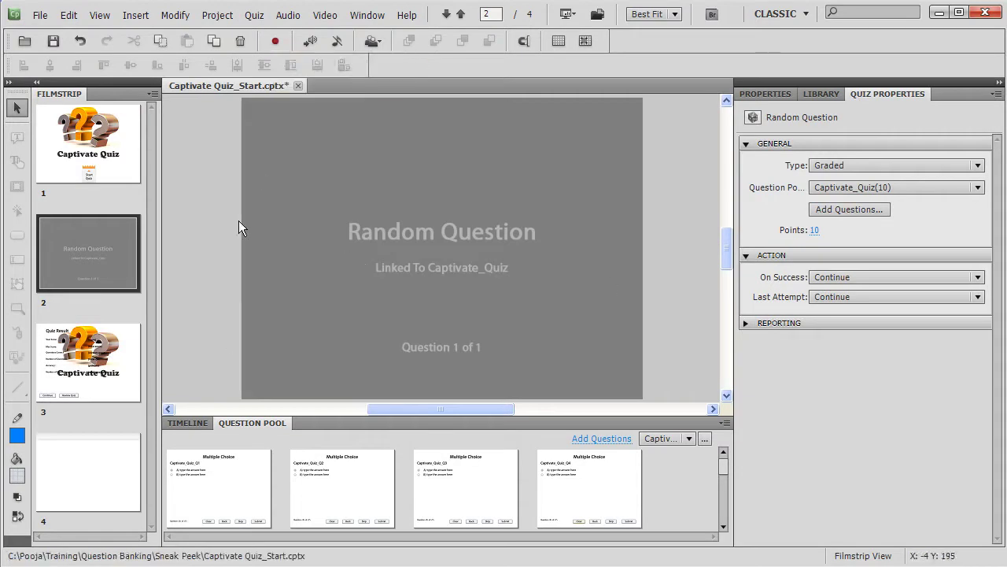
click(901, 187)
click(901, 187)
click(901, 187)
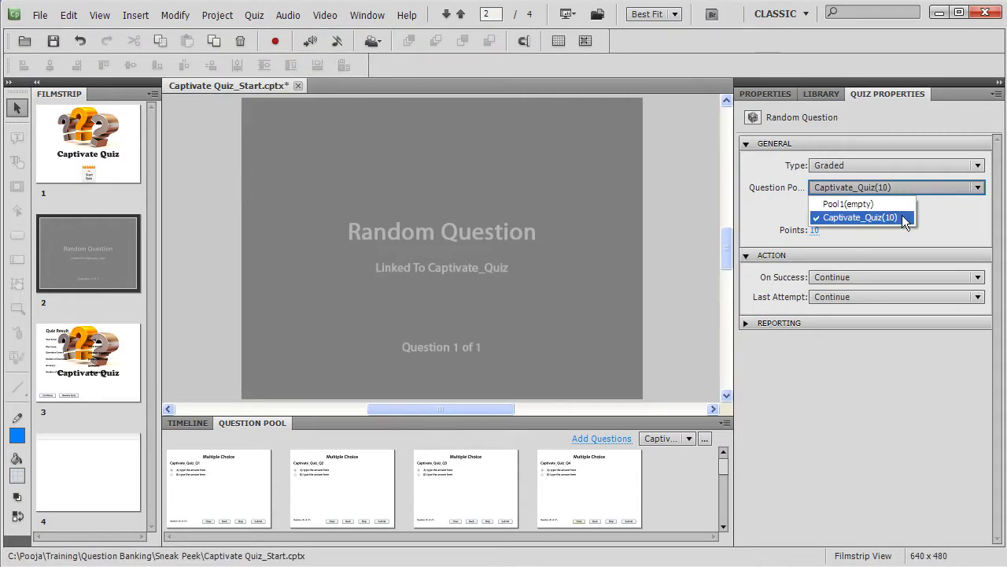
click(900, 220)
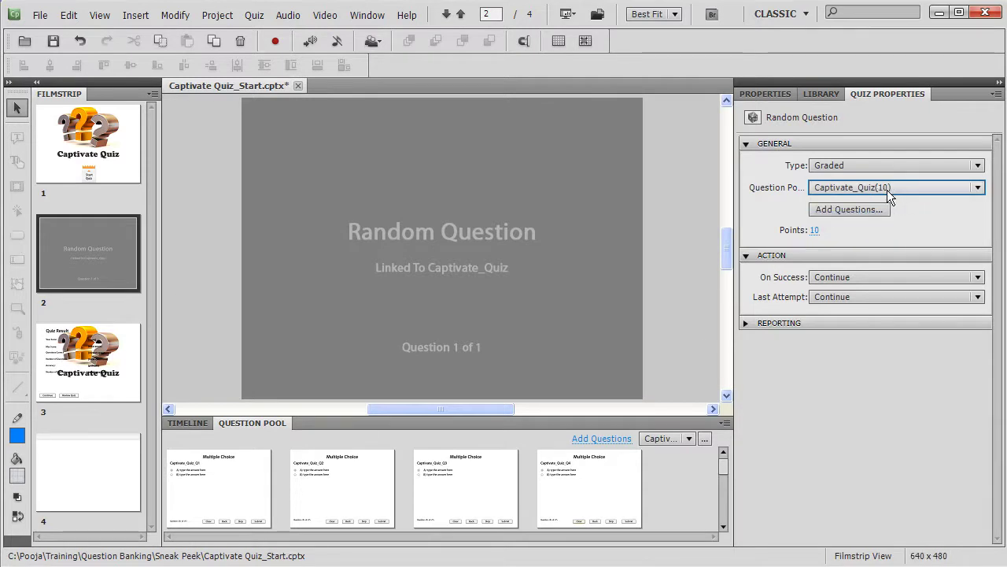
click(254, 15)
click(284, 47)
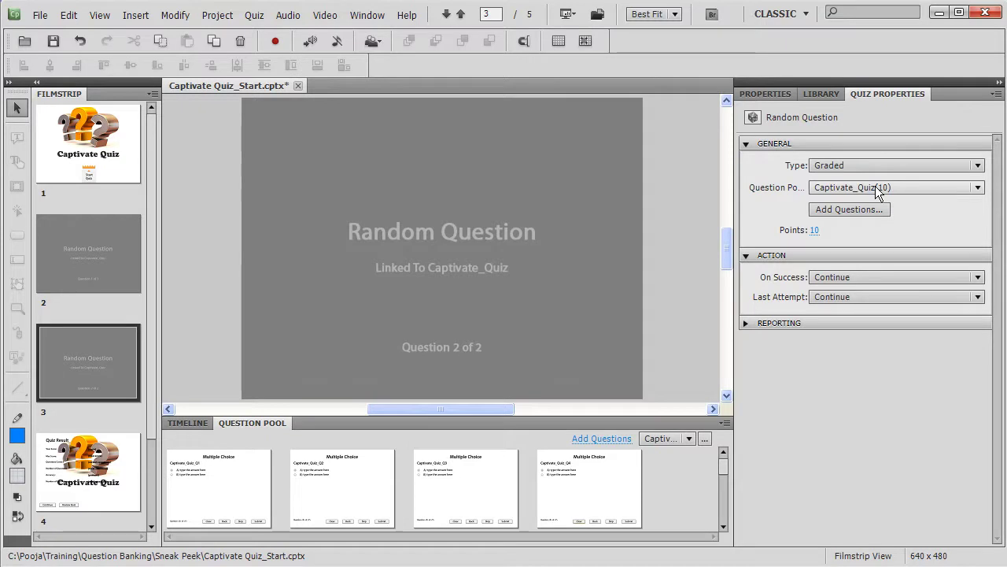
Step: Preview the entire project and start the quiz
click(567, 15)
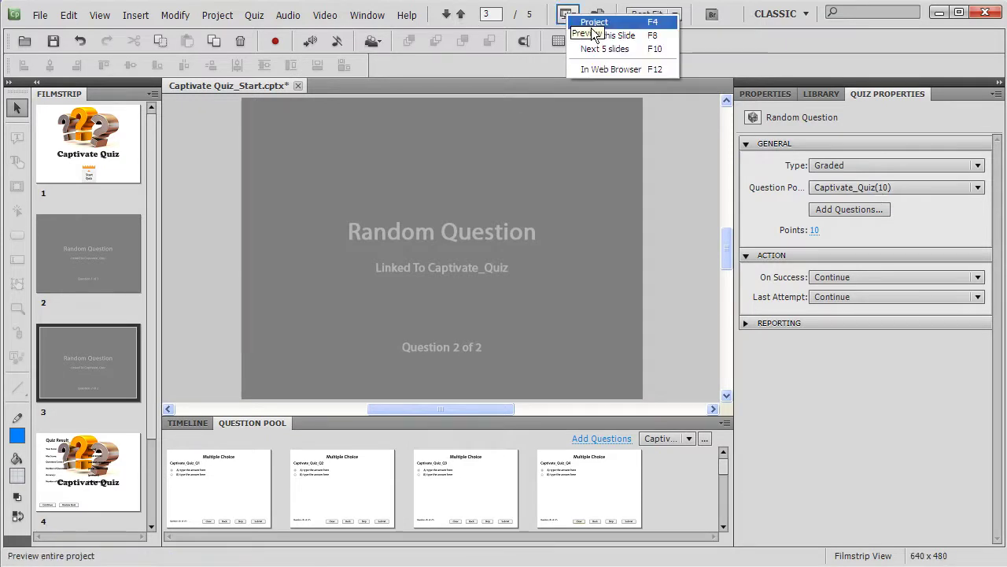
click(594, 24)
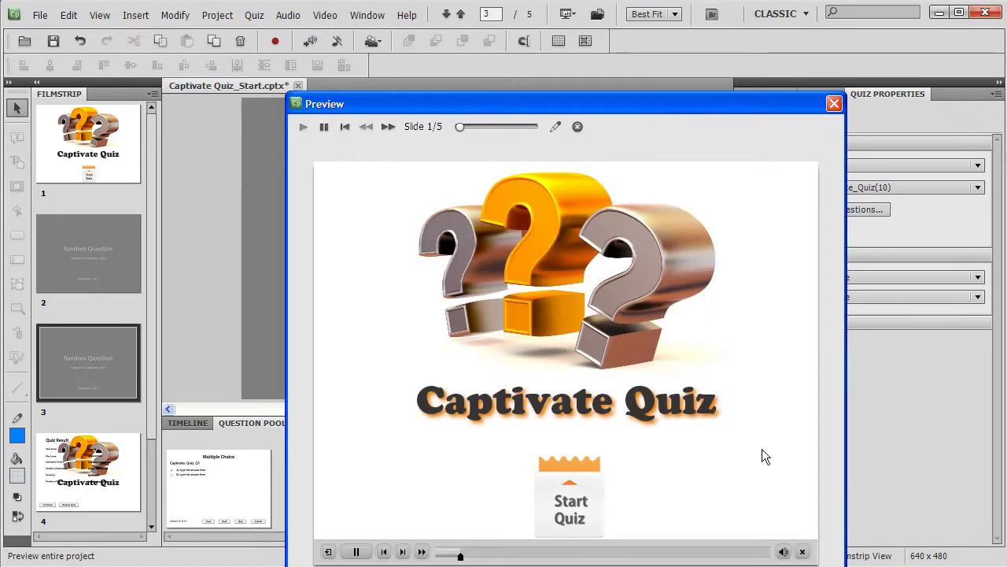
click(583, 497)
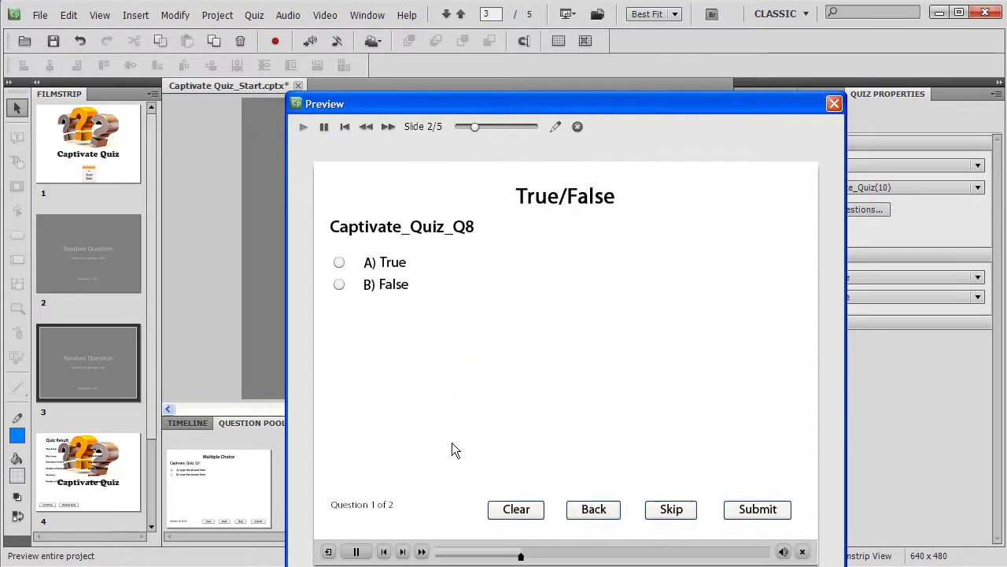
Step: Answer True on question 1 and A on question 2, submitting each answer
click(393, 264)
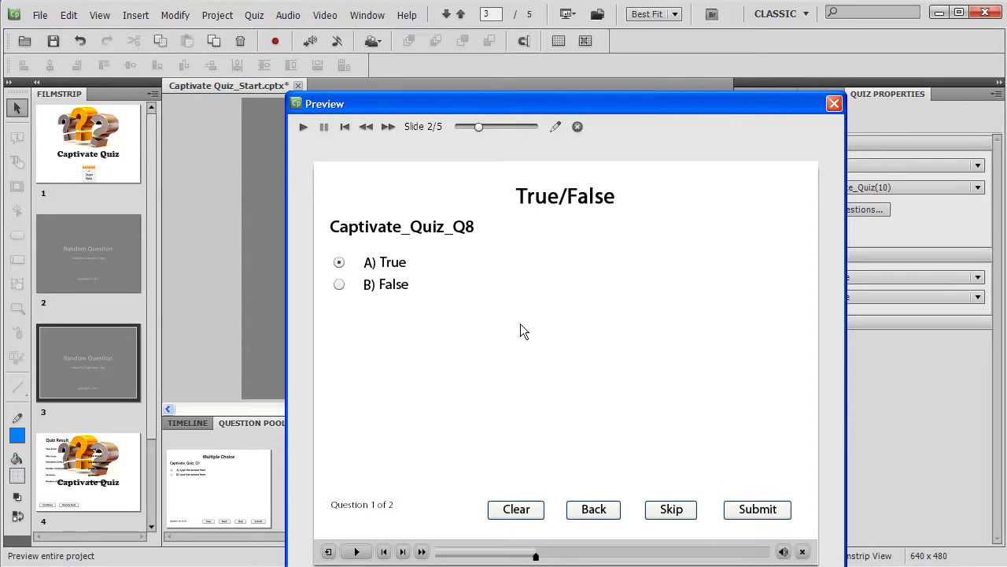
click(762, 518)
click(588, 428)
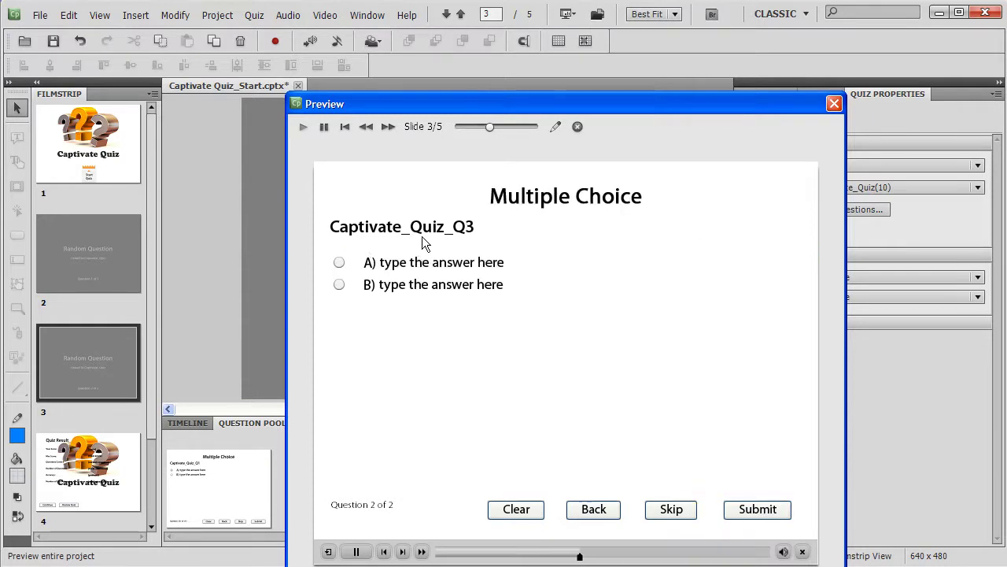
click(464, 264)
click(760, 512)
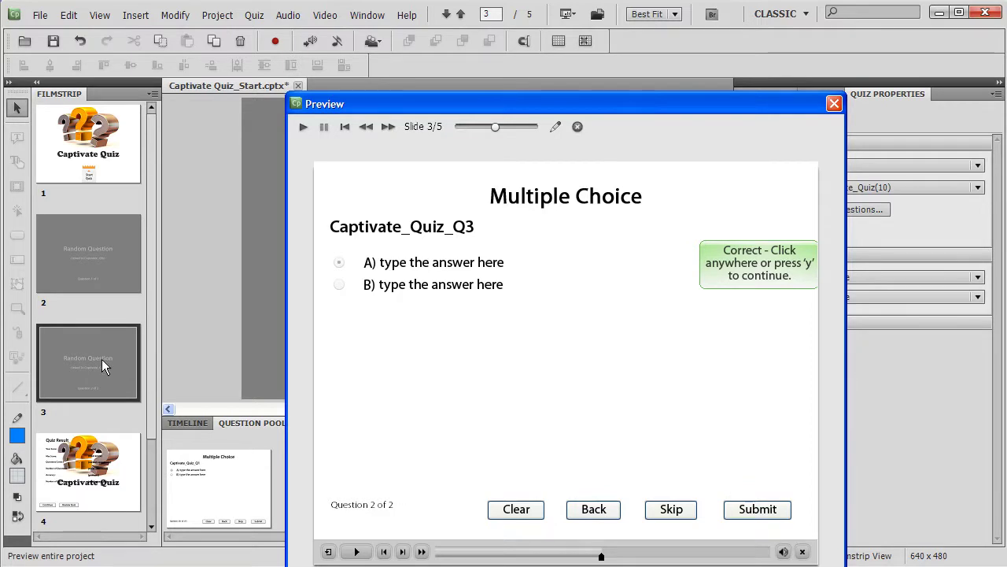
Step: Close the preview window to return to the slide editor
click(836, 104)
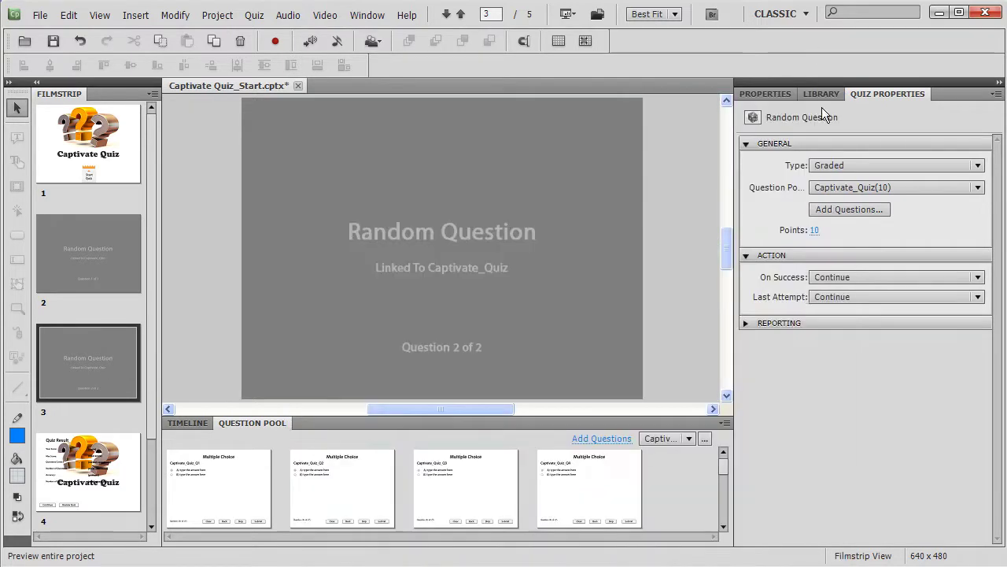